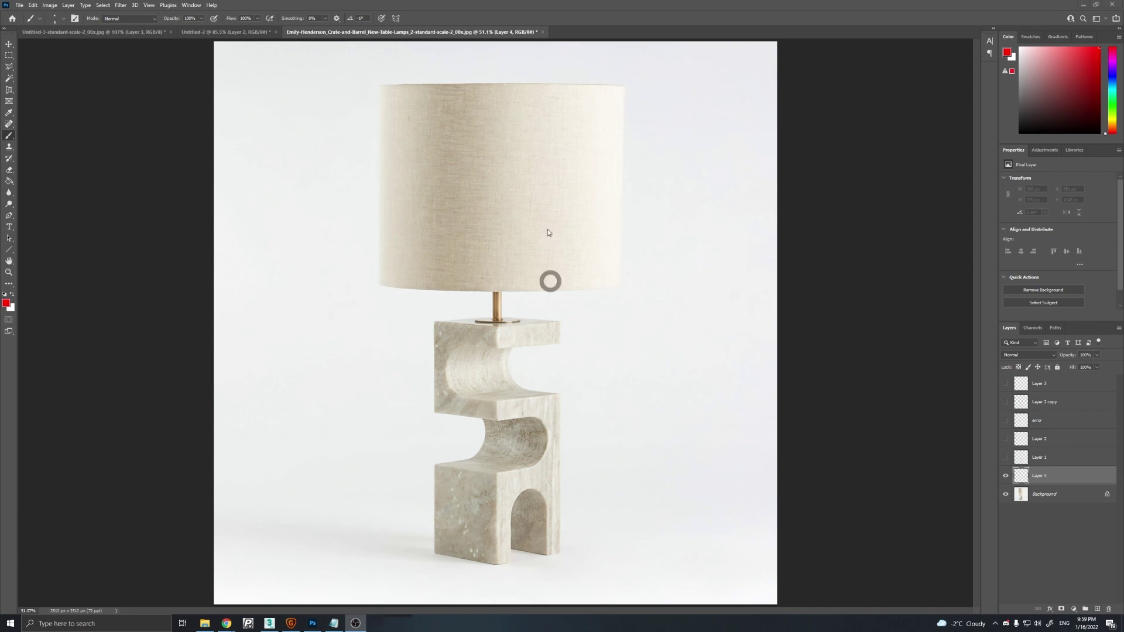
Glance at the chair and vase photos, then return to the marble lamp photo.
{"action": "left_click", "coordinate": [226, 33]}
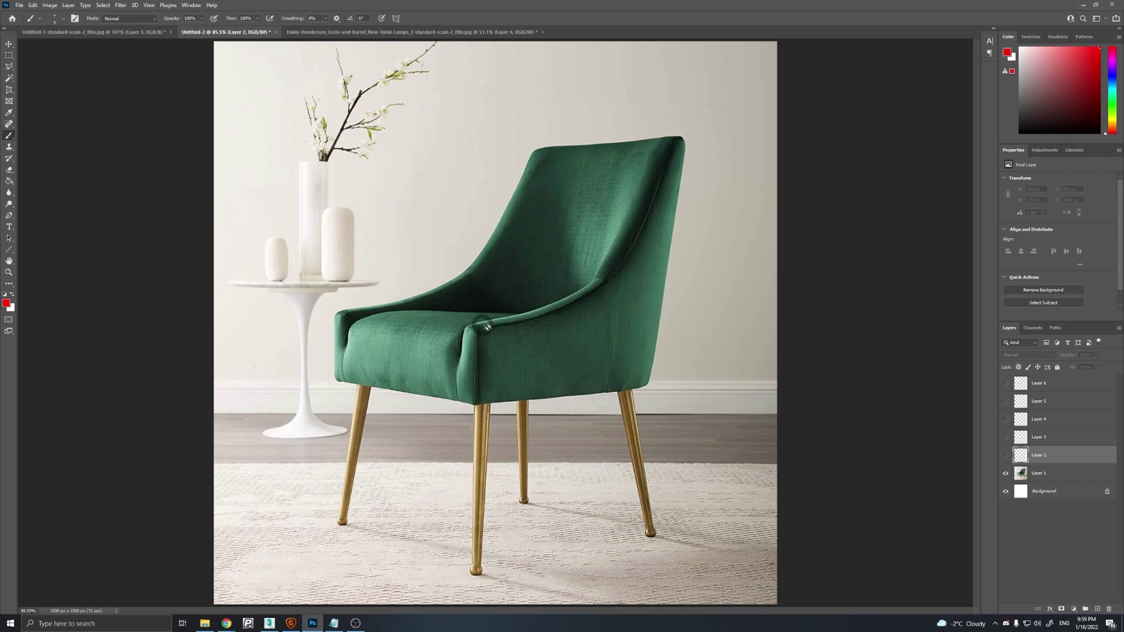
{"action": "left_click", "coordinate": [100, 33]}
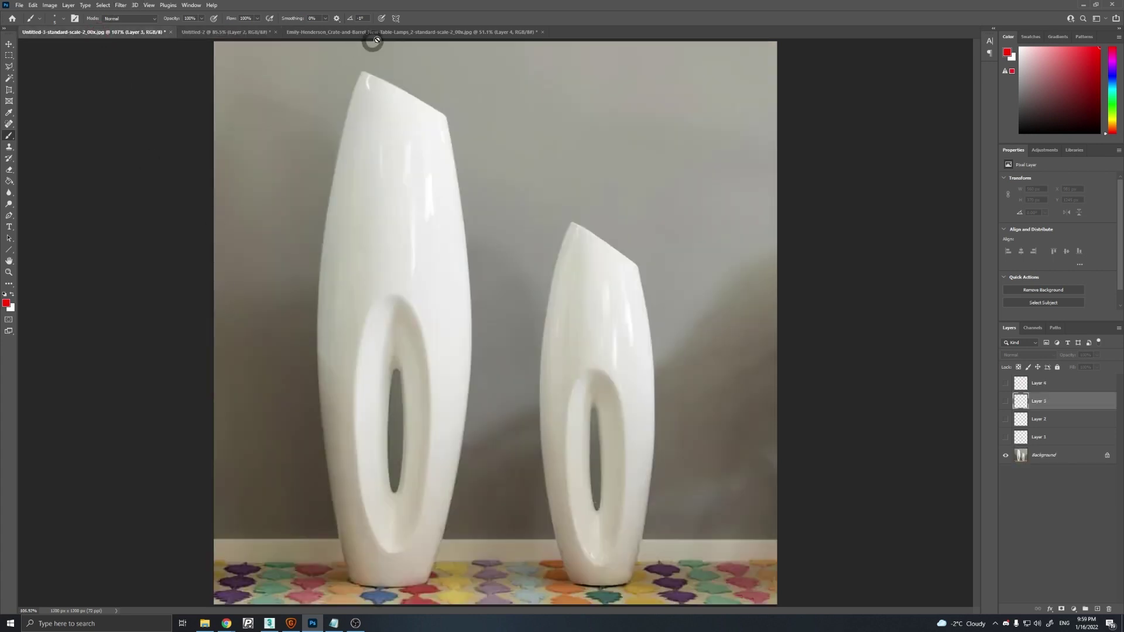
{"action": "left_click", "coordinate": [390, 33]}
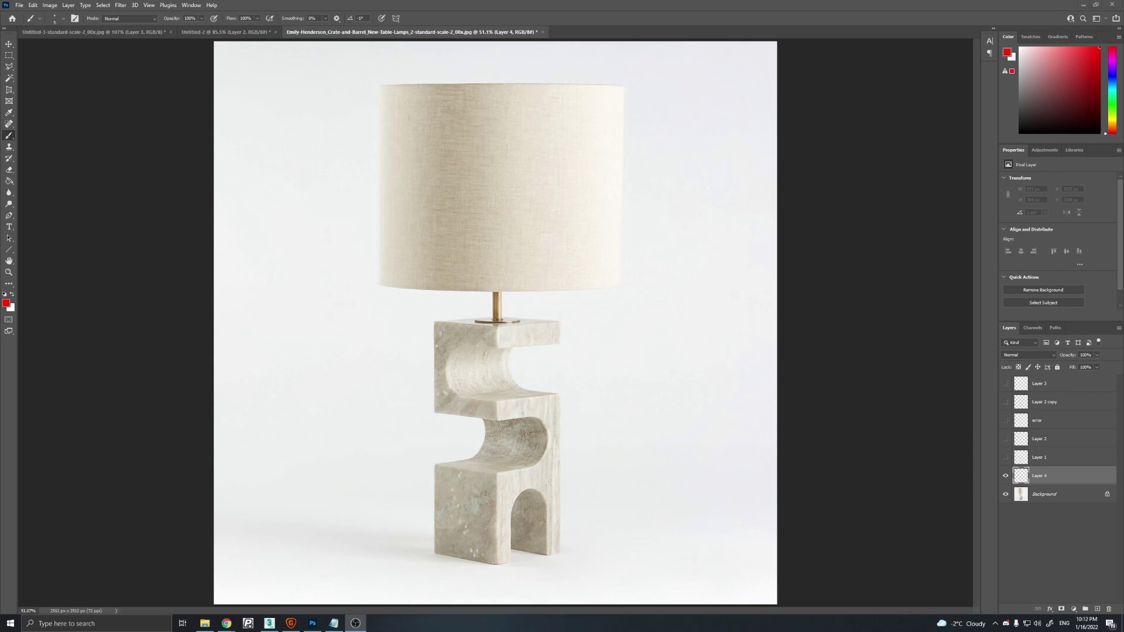
{"action": "left_click", "coordinate": [733, 20]}
Trace the lamp base's outer and inner edges in red, then hide Layer 4 and select Layer 2.
{"action": "mouse_move", "coordinate": [560, 323]}
{"action": "left_mouse_down"}
{"action": "mouse_move", "coordinate": [498, 334]}
{"action": "mouse_move", "coordinate": [561, 323]}
{"action": "left_mouse_up"}
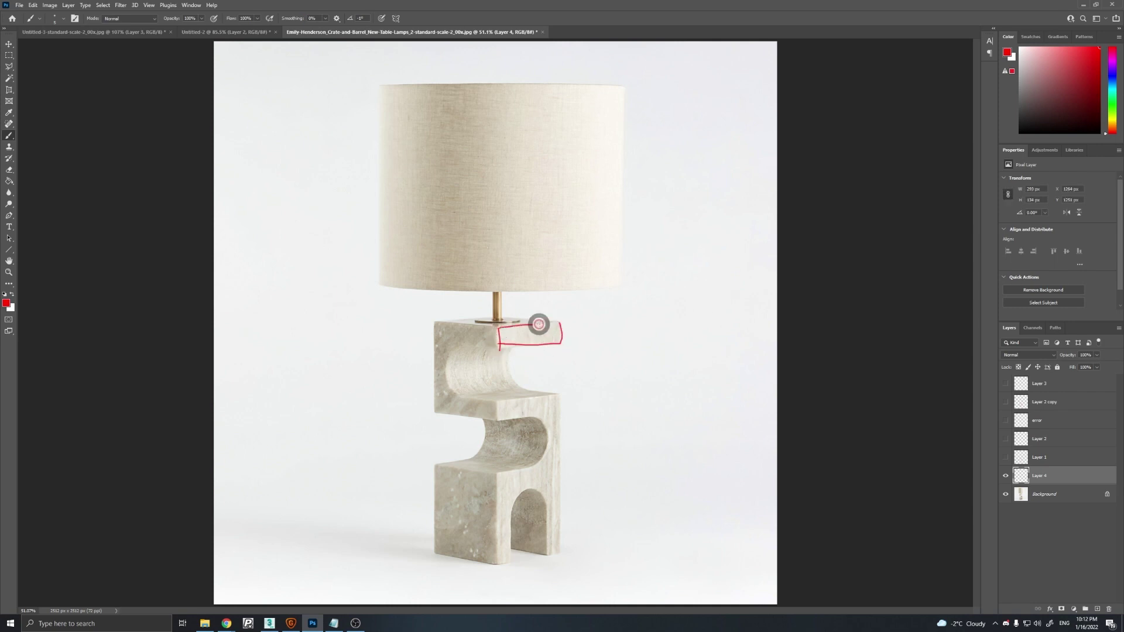
{"action": "mouse_move", "coordinate": [561, 324]}
{"action": "left_mouse_down"}
{"action": "mouse_move", "coordinate": [437, 325]}
{"action": "mouse_move", "coordinate": [434, 411]}
{"action": "left_mouse_up"}
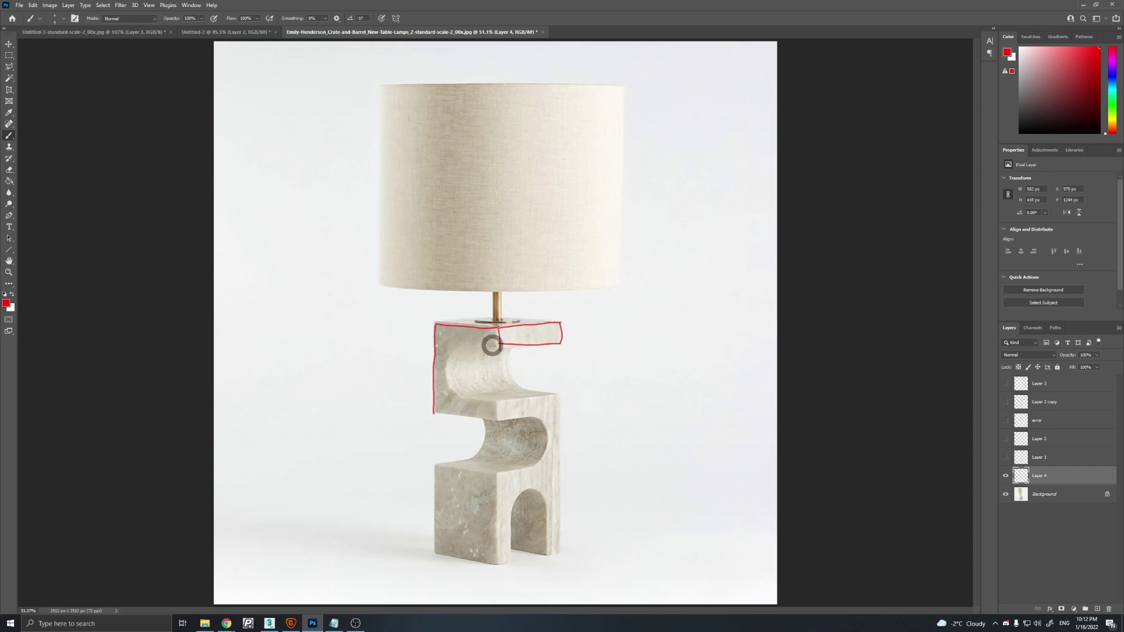
{"action": "left_click_drag", "start_coordinate": [495, 349], "coordinate": [497, 400]}
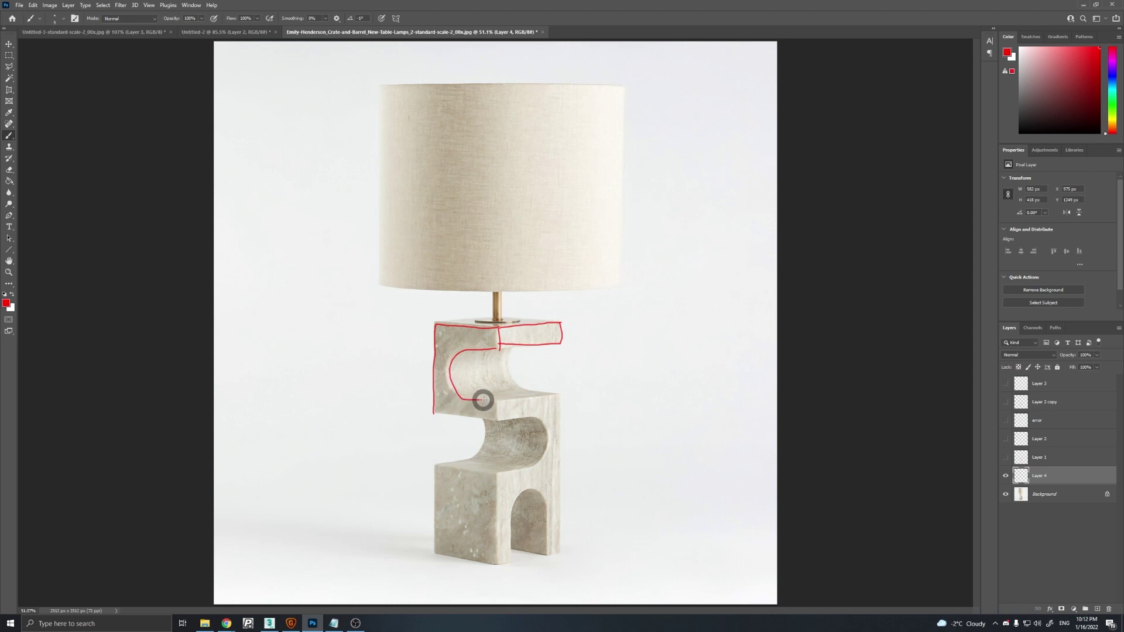
{"action": "left_click", "coordinate": [1006, 475]}
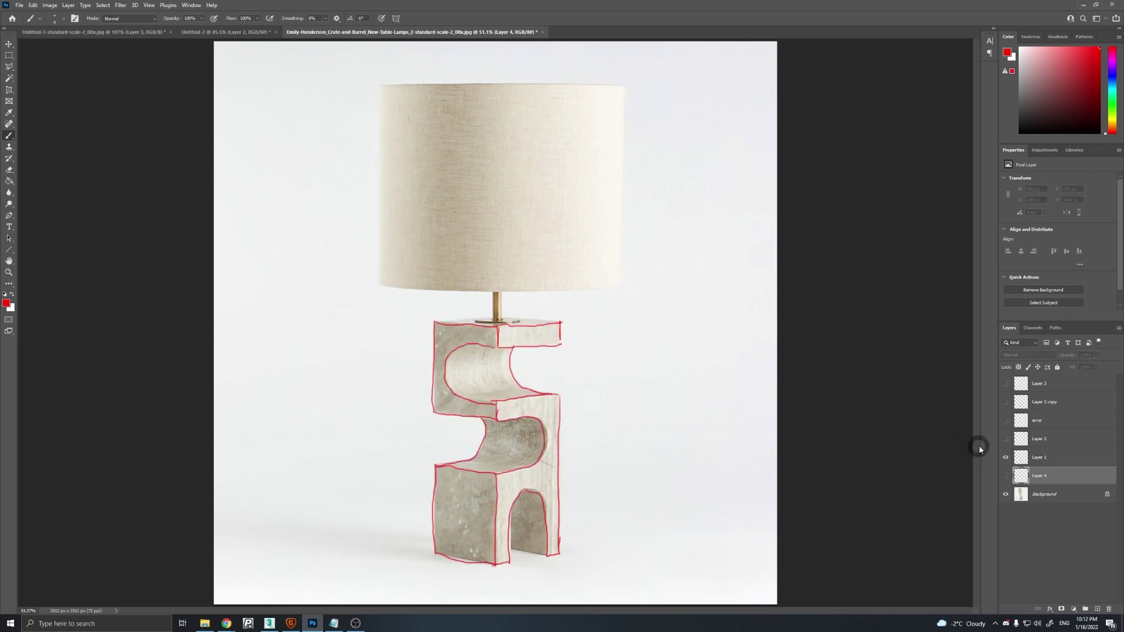
{"action": "left_click", "coordinate": [1050, 439]}
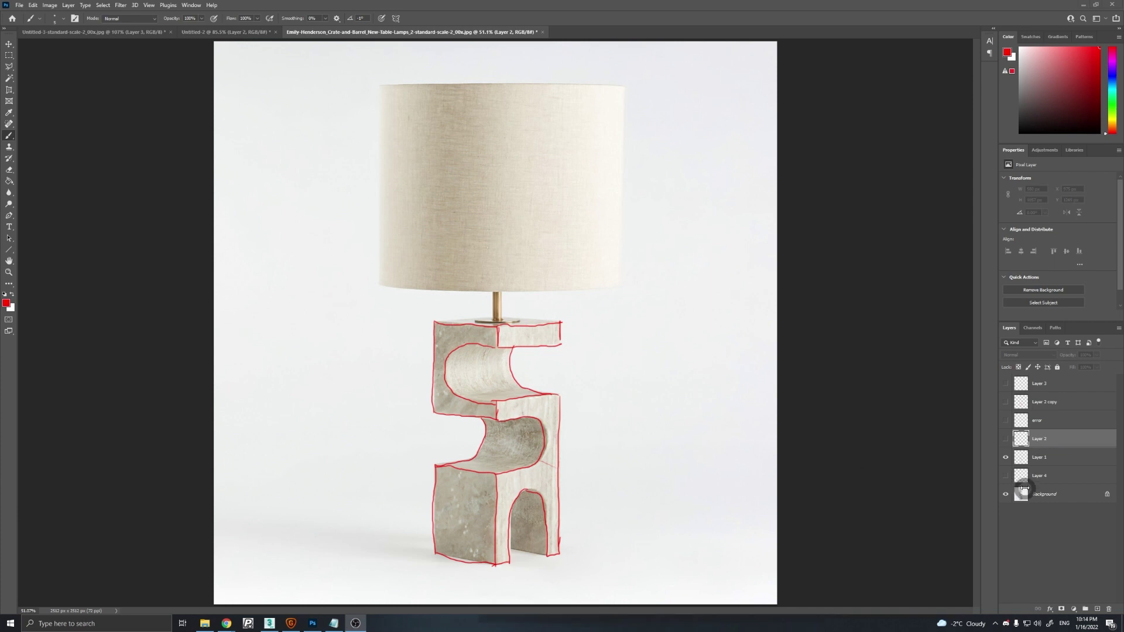
Show Layer 2's red grid and the 'error' layer's circles and 20 note.
{"action": "left_click", "coordinate": [1007, 439]}
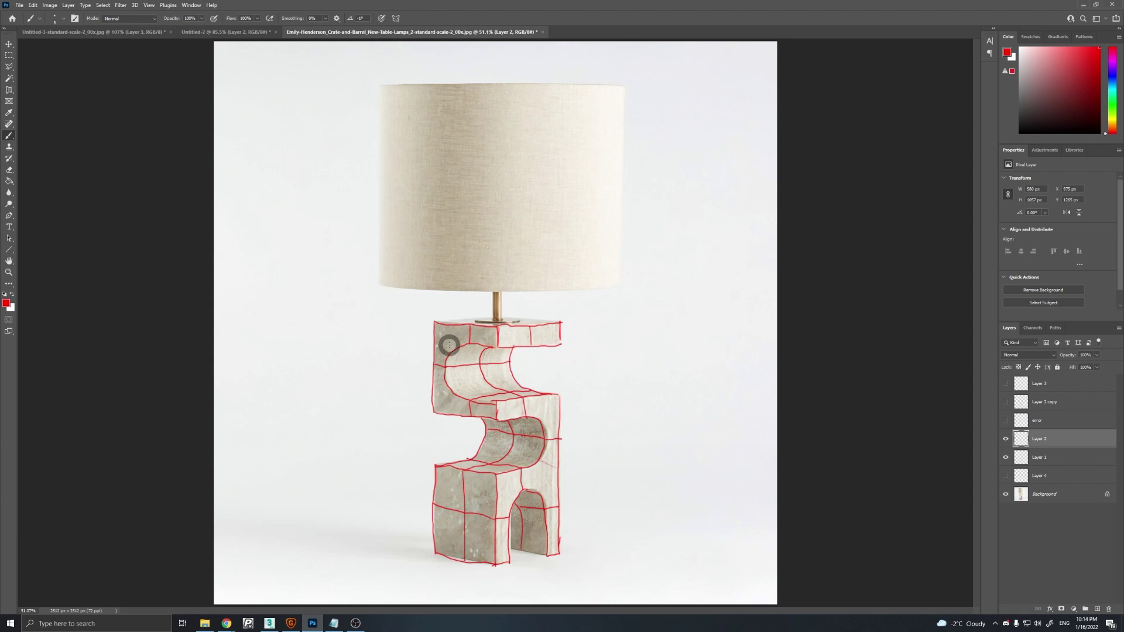
{"action": "left_click", "coordinate": [1005, 420]}
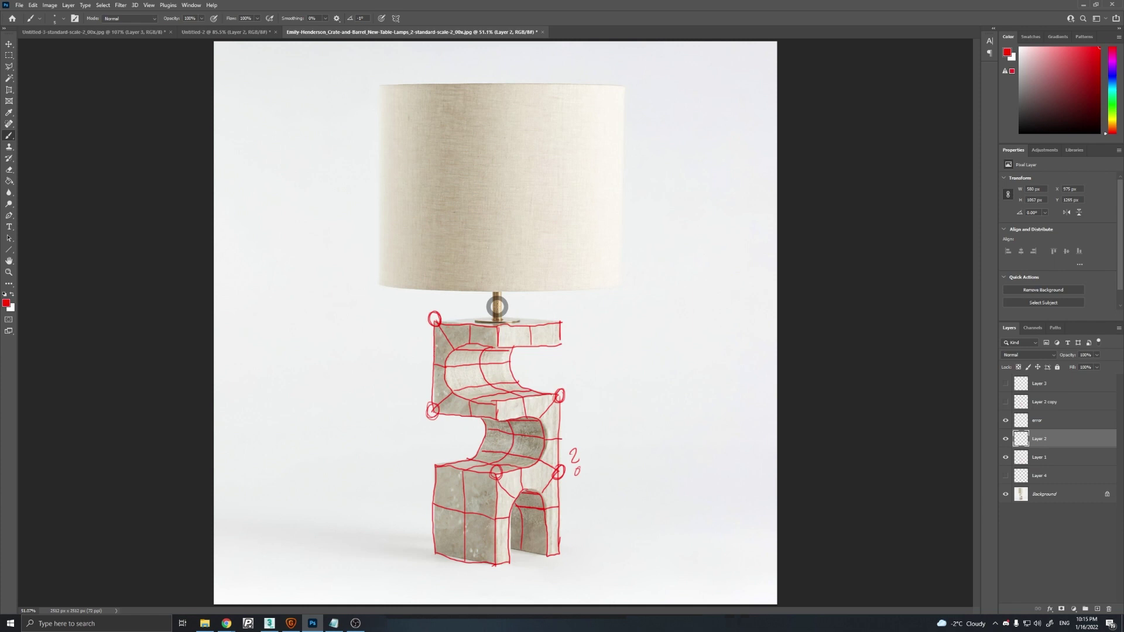
Hide the 'error' annotations and show Layer 2 copy's denser mesh.
{"action": "left_click", "coordinate": [1006, 420]}
{"action": "left_click", "coordinate": [1005, 402]}
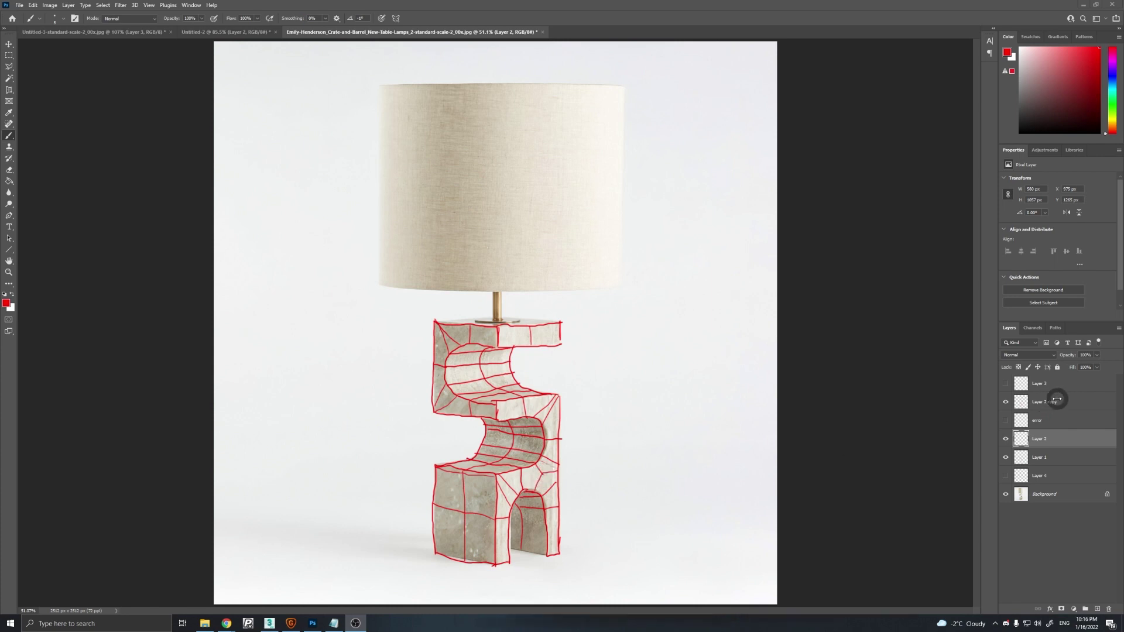
On Layer 2 copy, brush a stroke along the arch's left side and show another mesh layer.
{"action": "left_click", "coordinate": [1042, 401]}
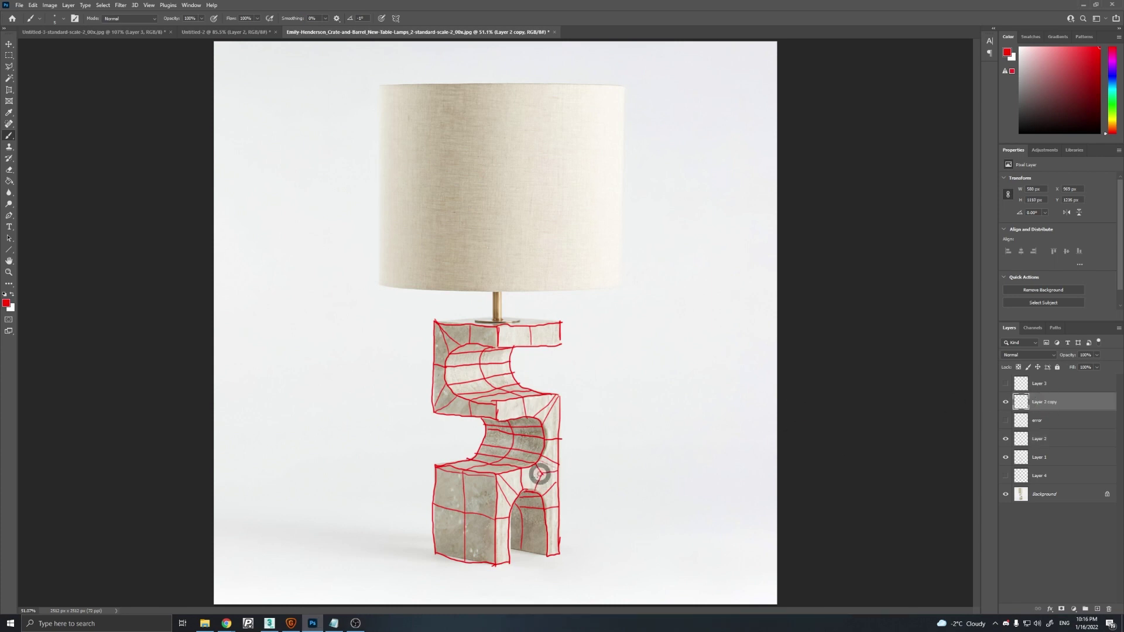
{"action": "left_click_drag", "start_coordinate": [520, 478], "coordinate": [504, 523]}
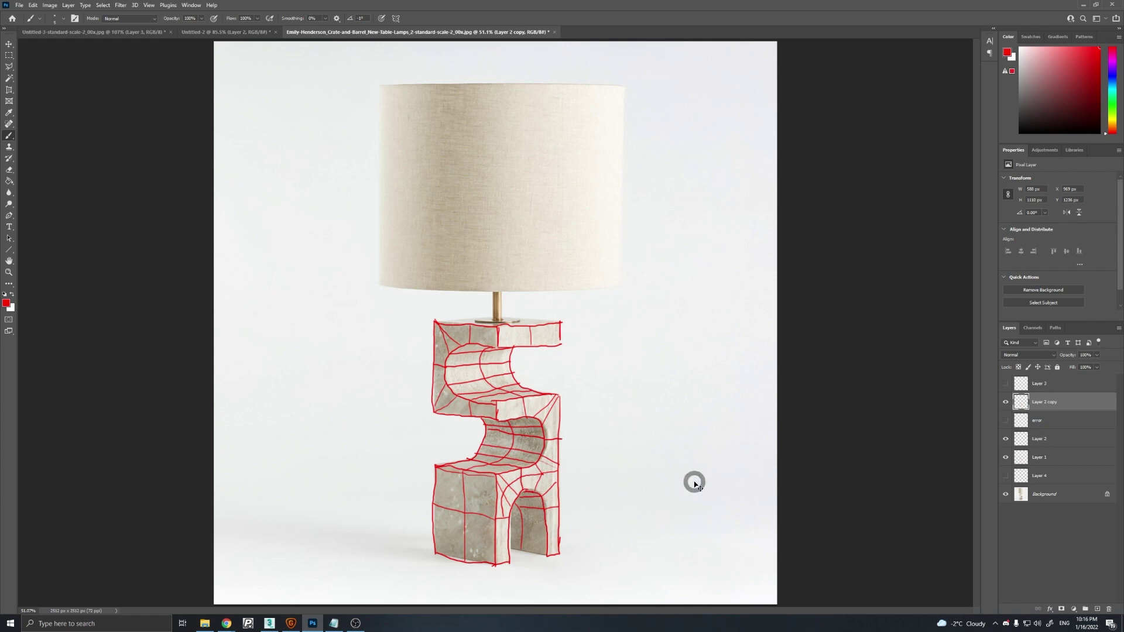
{"action": "left_click", "coordinate": [1005, 384]}
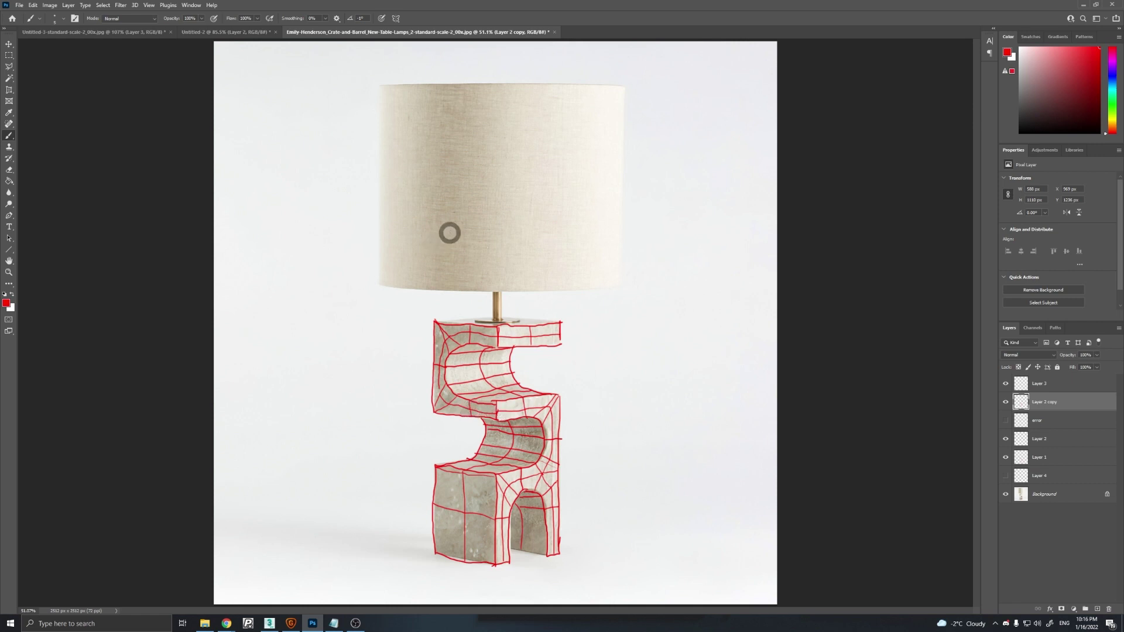
Switch to the Untitled-2 green chair document.
{"action": "left_click", "coordinate": [224, 32]}
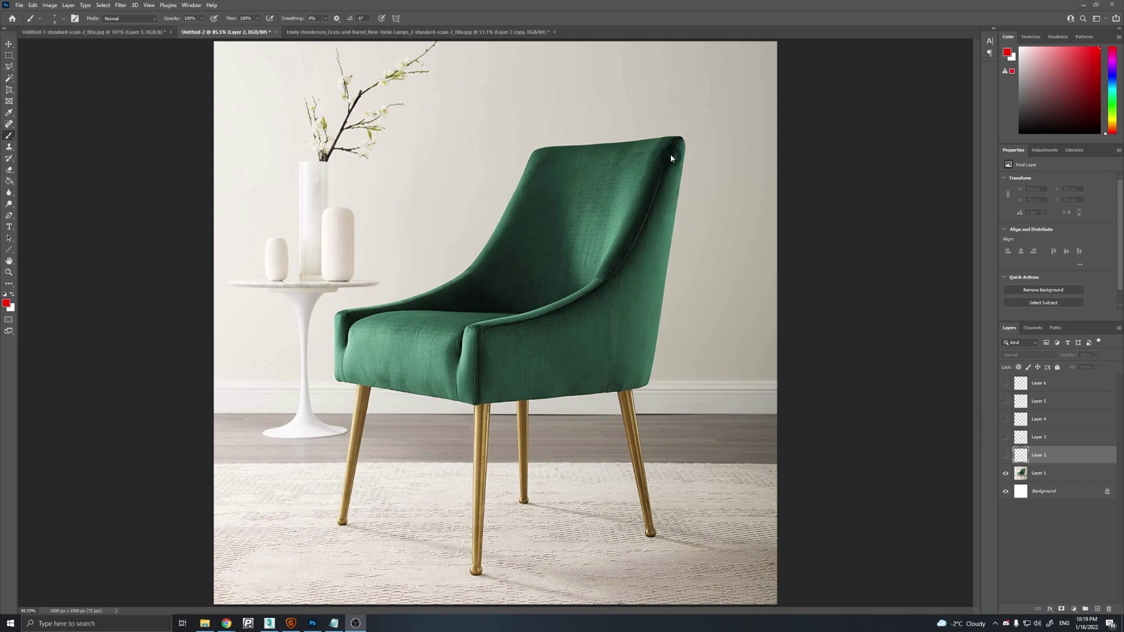
Show Layer 2's red seam lines and Layer 4's extra grid lines on the chair.
{"action": "left_click", "coordinate": [1005, 456]}
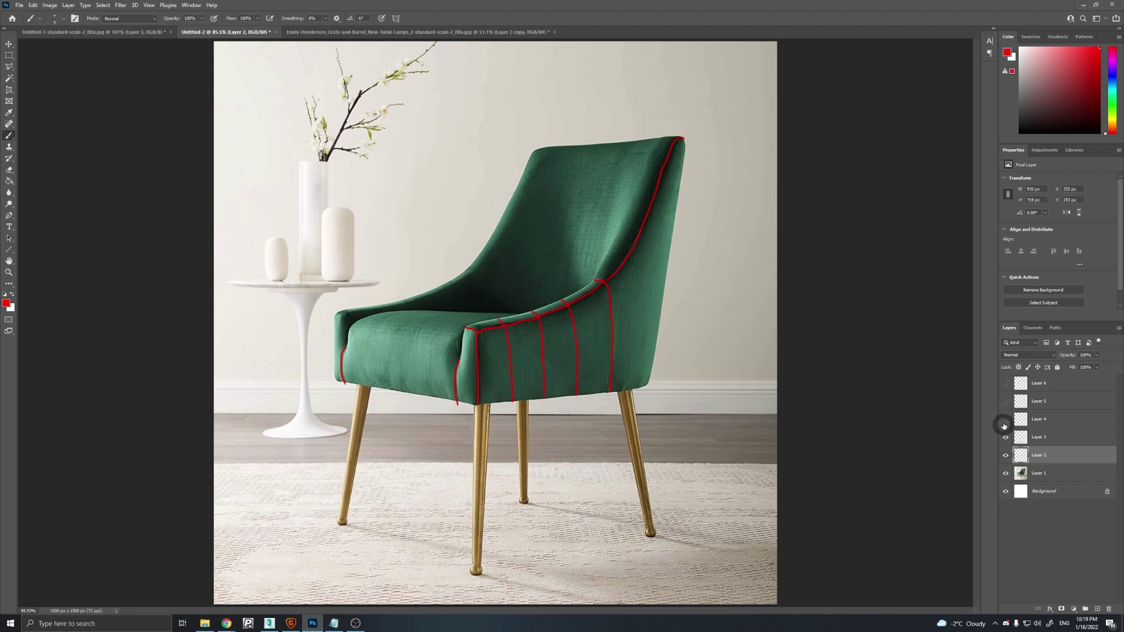
{"action": "left_click", "coordinate": [1007, 420]}
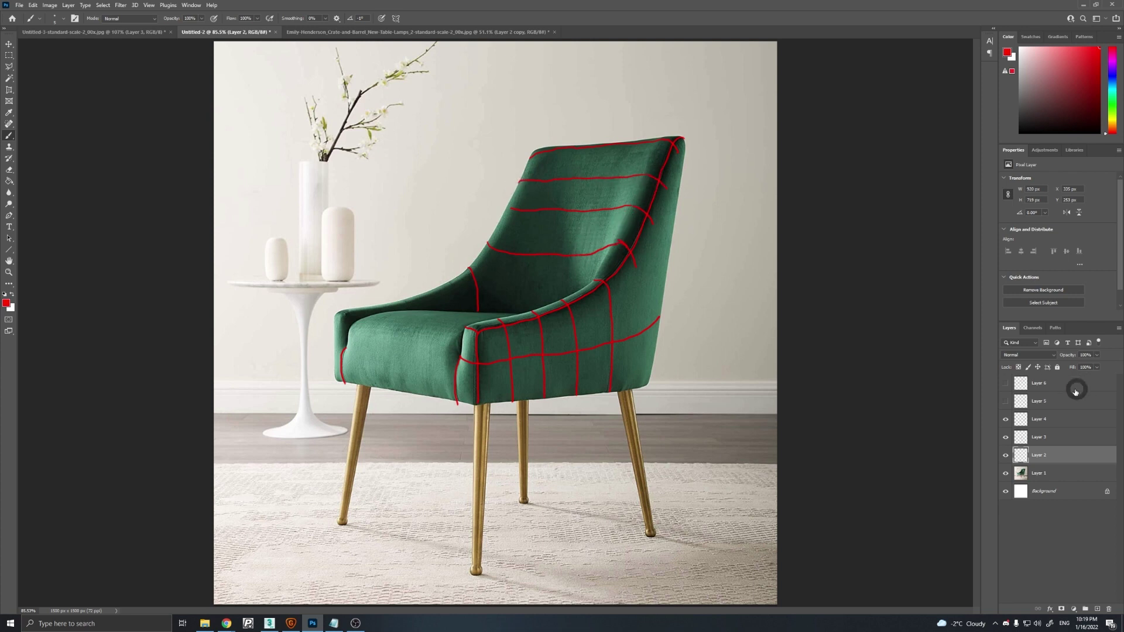
Show Layer 5 and the remaining grid layer, then switch to the Untitled-1 vases document.
{"action": "left_click", "coordinate": [1008, 403]}
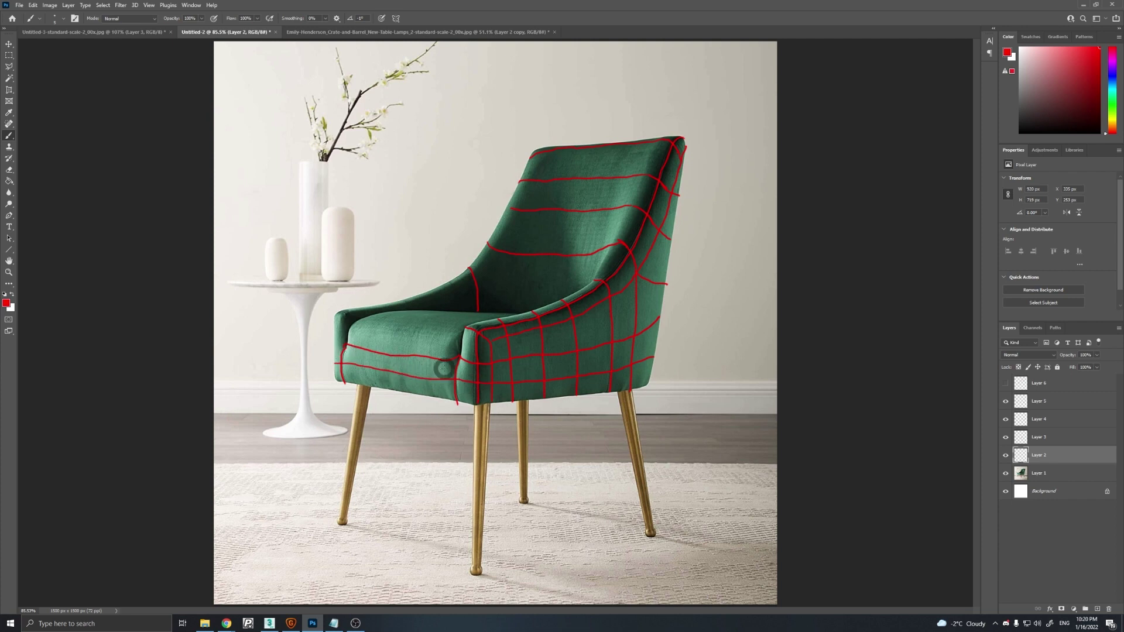
{"action": "left_click", "coordinate": [1005, 384]}
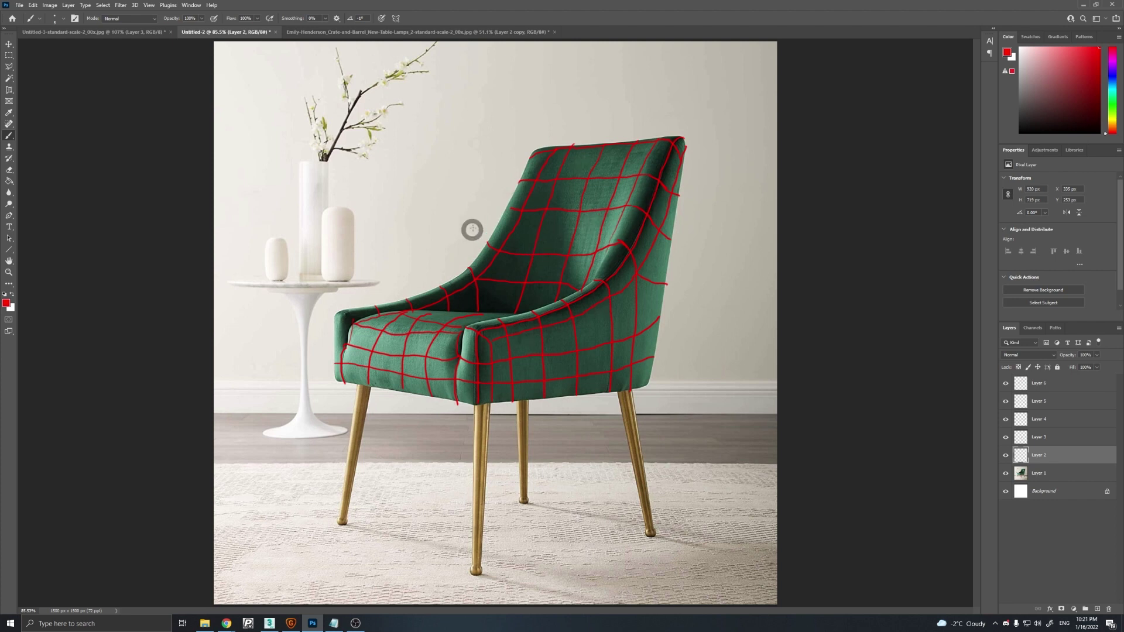
{"action": "left_click", "coordinate": [97, 32]}
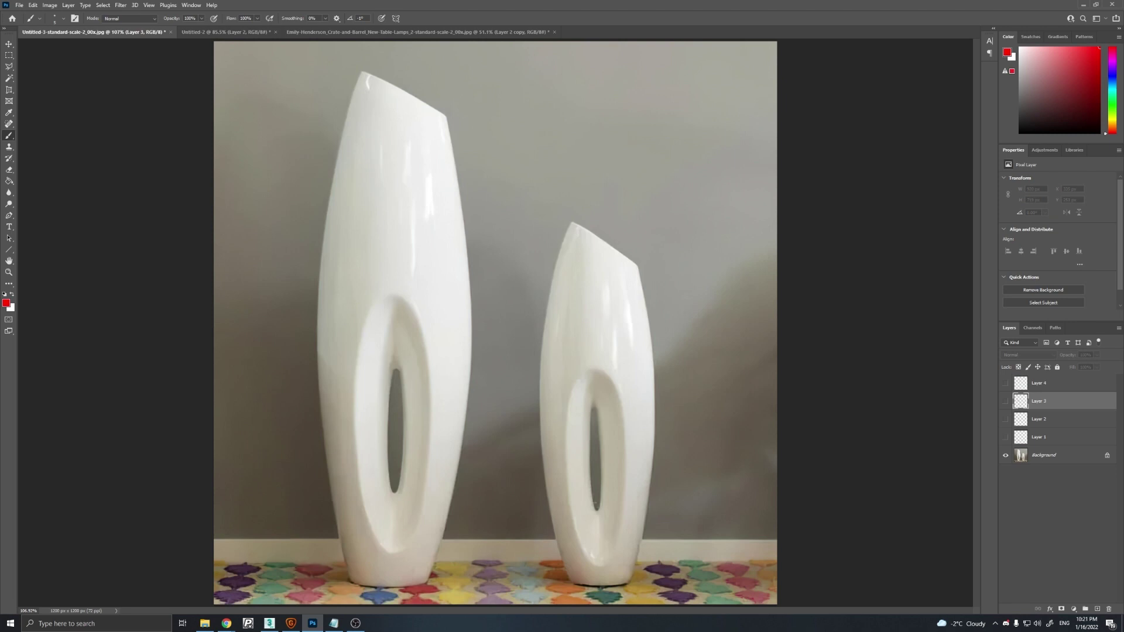
Select Layer 1, then show its red outlines and Layer 2's first grid lines.
{"action": "left_click", "coordinate": [1054, 436]}
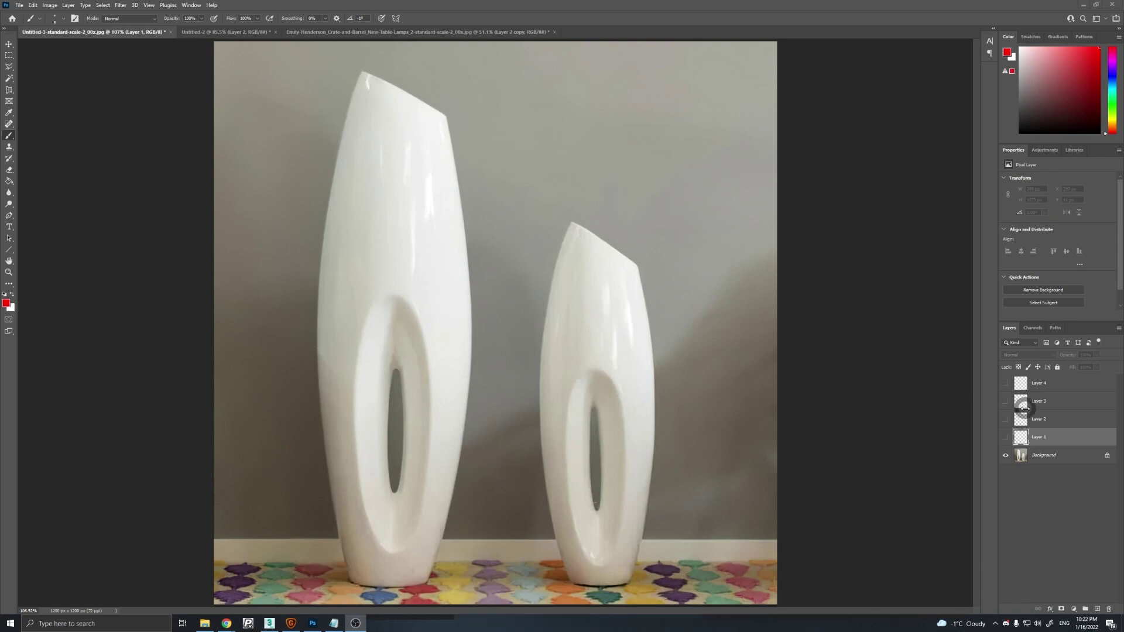
{"action": "left_click", "coordinate": [1004, 437]}
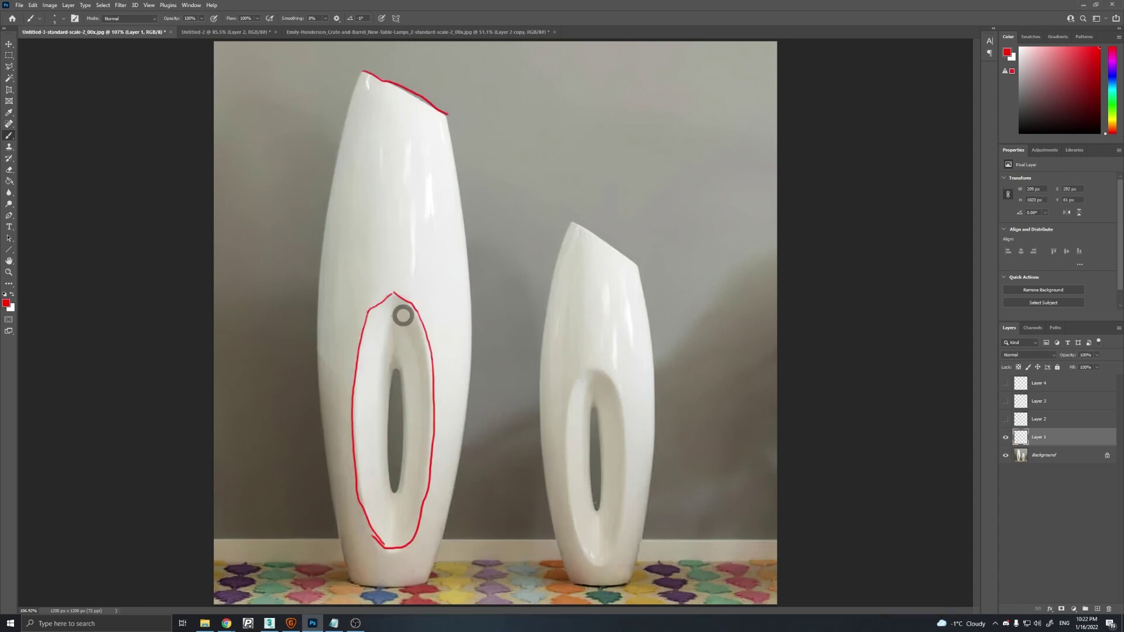
{"action": "left_click", "coordinate": [1005, 420]}
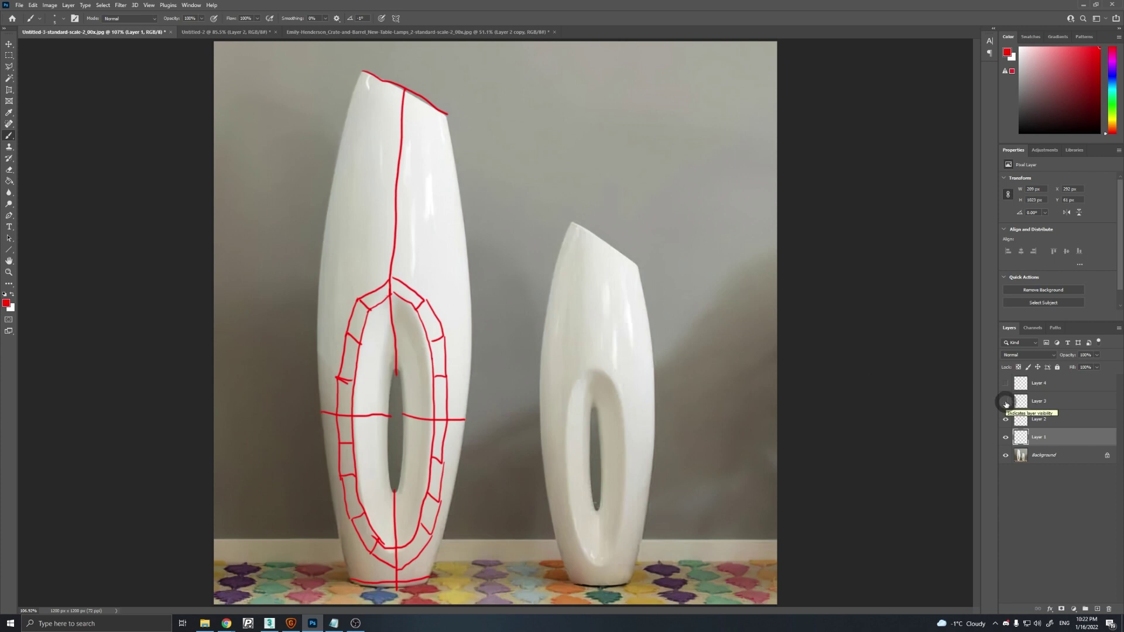
Show the Layer 3 and Layer 4 mesh lines on the tall vase.
{"action": "left_click", "coordinate": [1006, 401]}
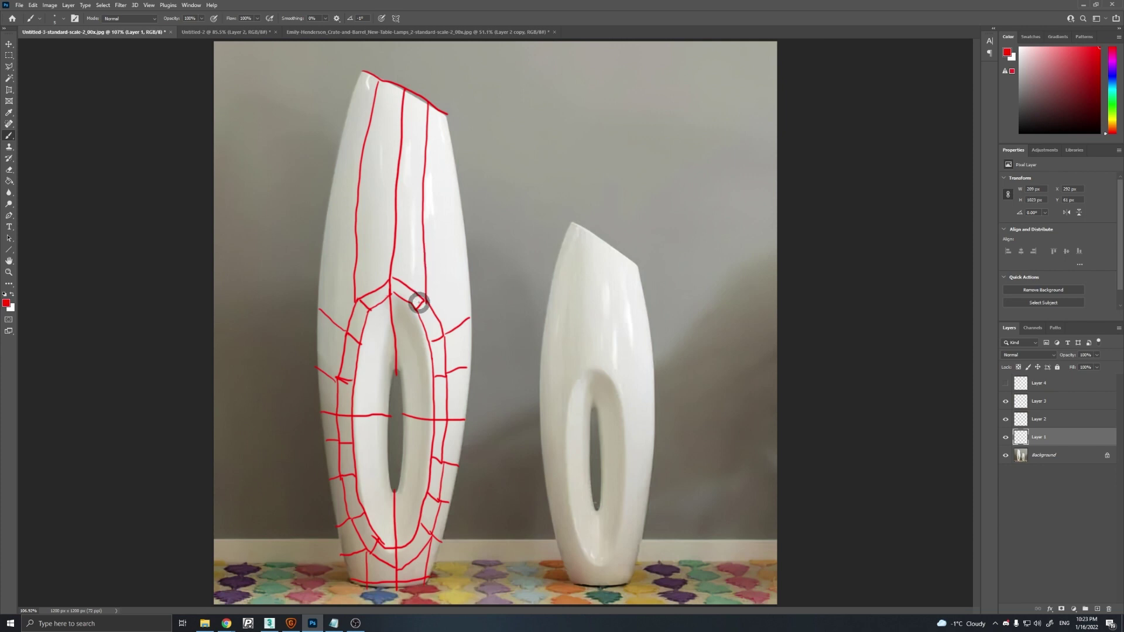
{"action": "left_click", "coordinate": [1007, 384]}
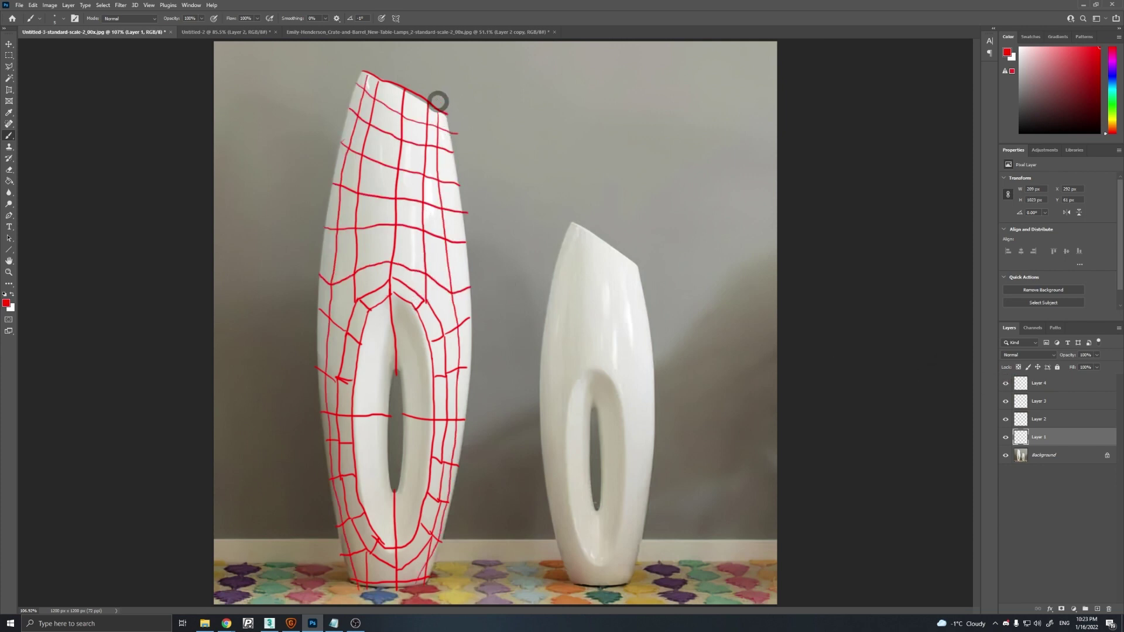